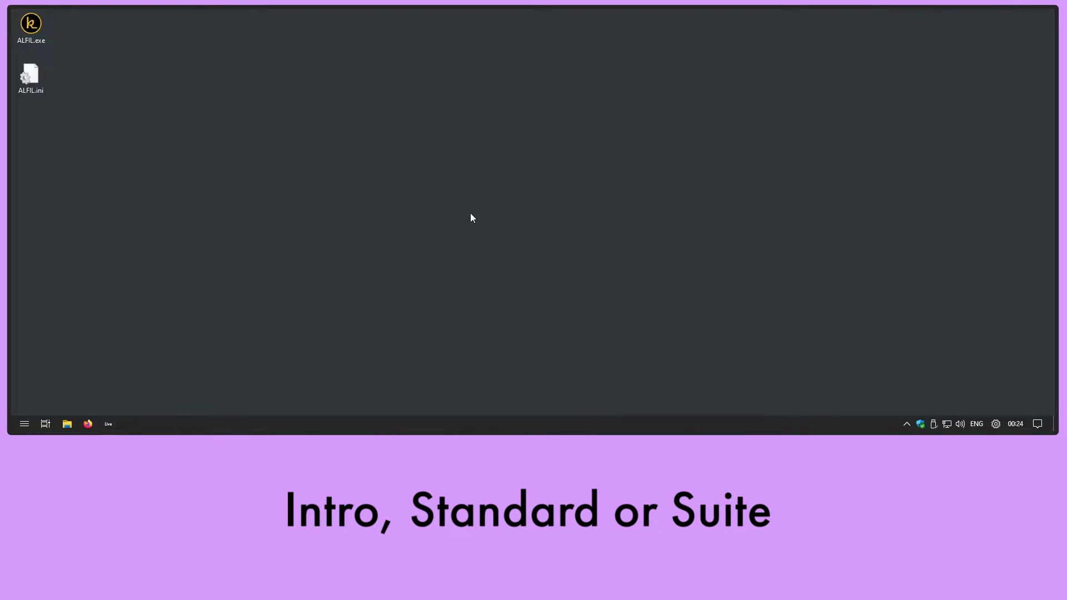
# Start ALFIL.exe from the desktop so its icon sits in the system tray.
pyautogui.doubleClick(37, 27)
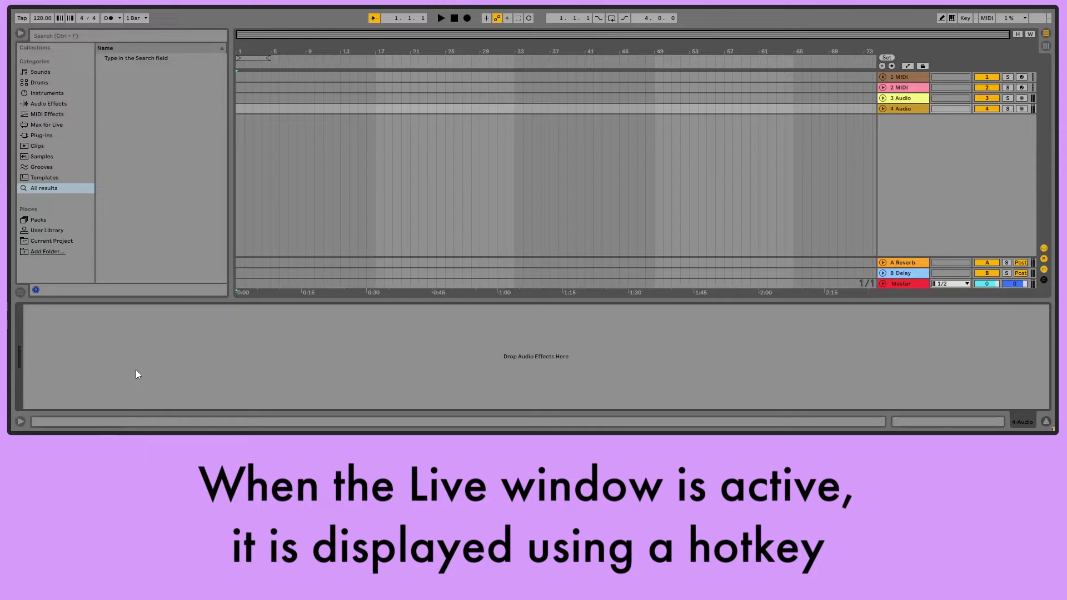
# Show the ALFIL device-button panel over the Live session with Ctrl+Space.
pyautogui.hotkey('ctrl', 'space')
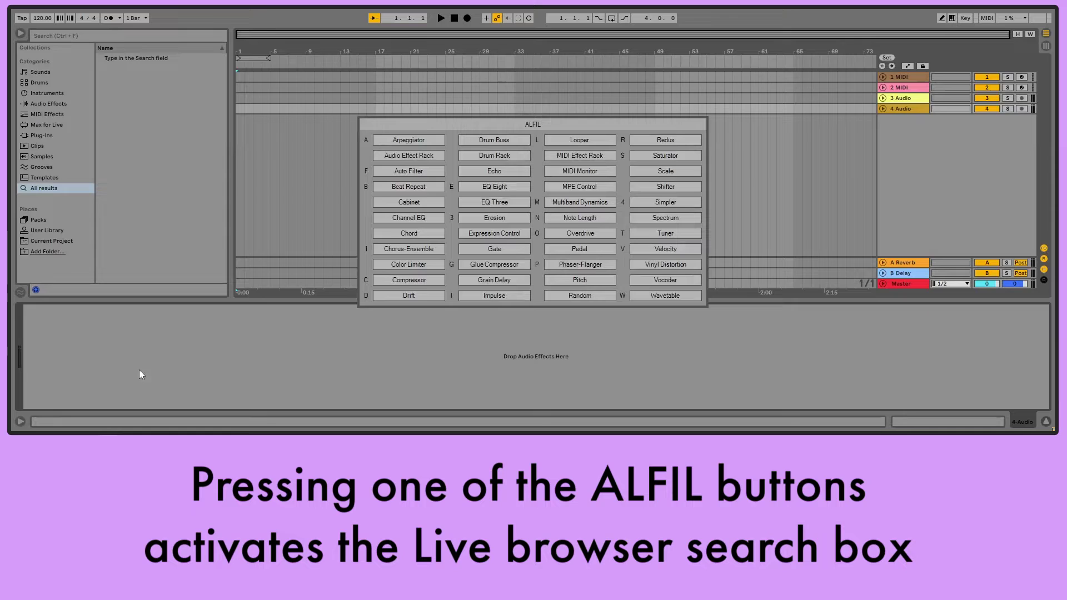
# Add EQ Eight, EQ Three, Compressor, Glue Compressor, Phaser-Flanger and Vocoder from the ALFIL panel.
pyautogui.click(477, 191)
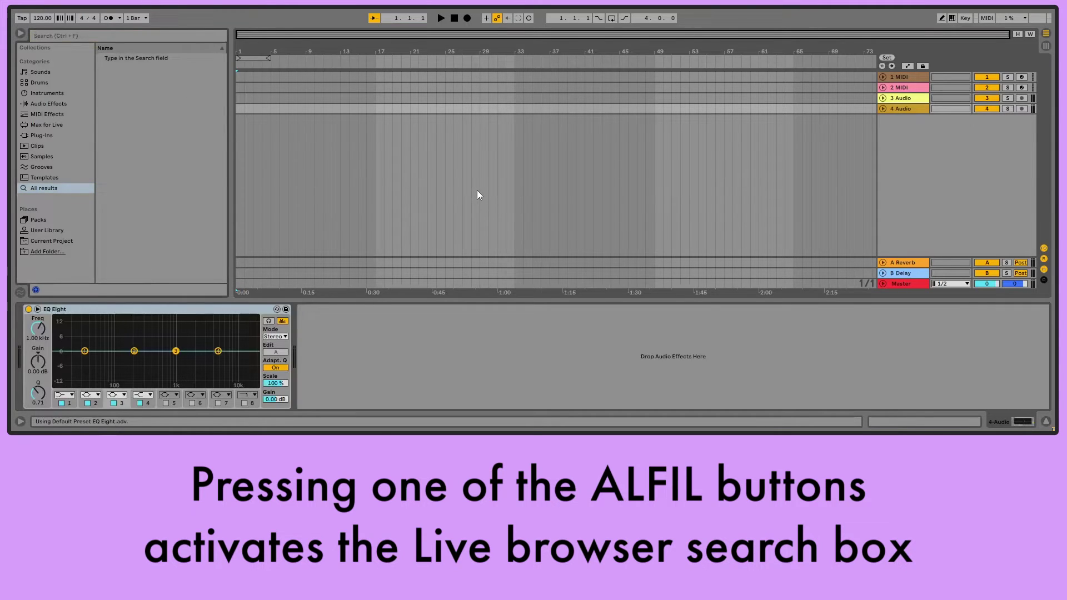
pyautogui.click(478, 200)
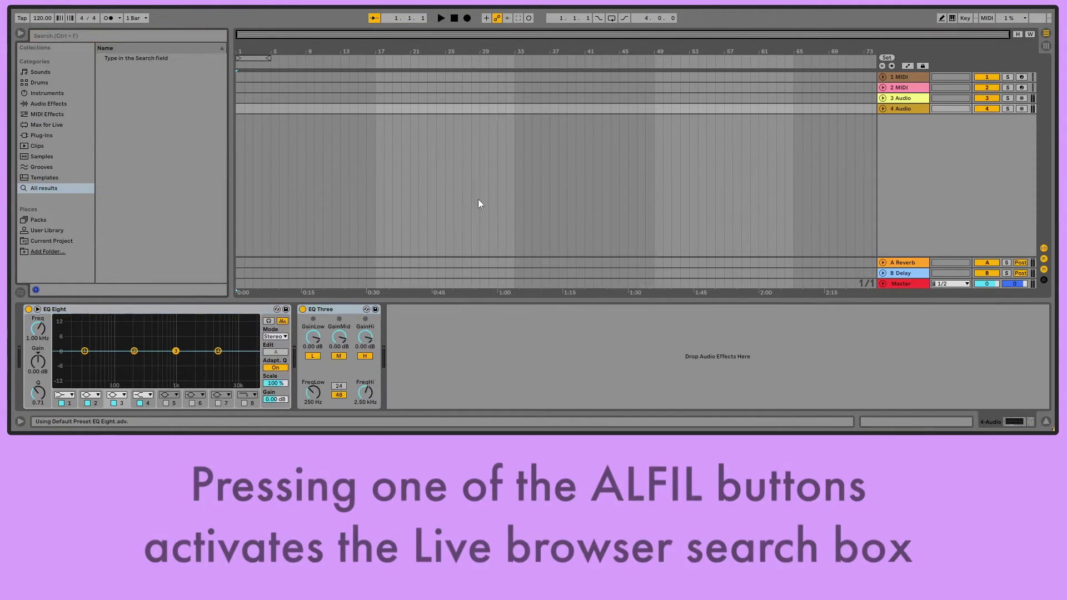
pyautogui.click(414, 280)
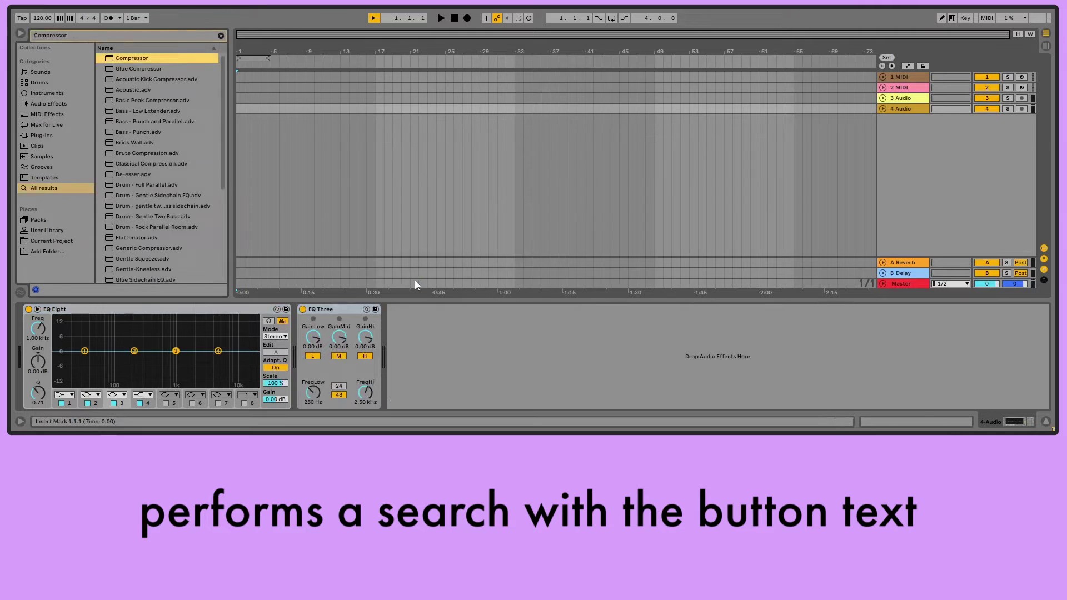
pyautogui.click(504, 266)
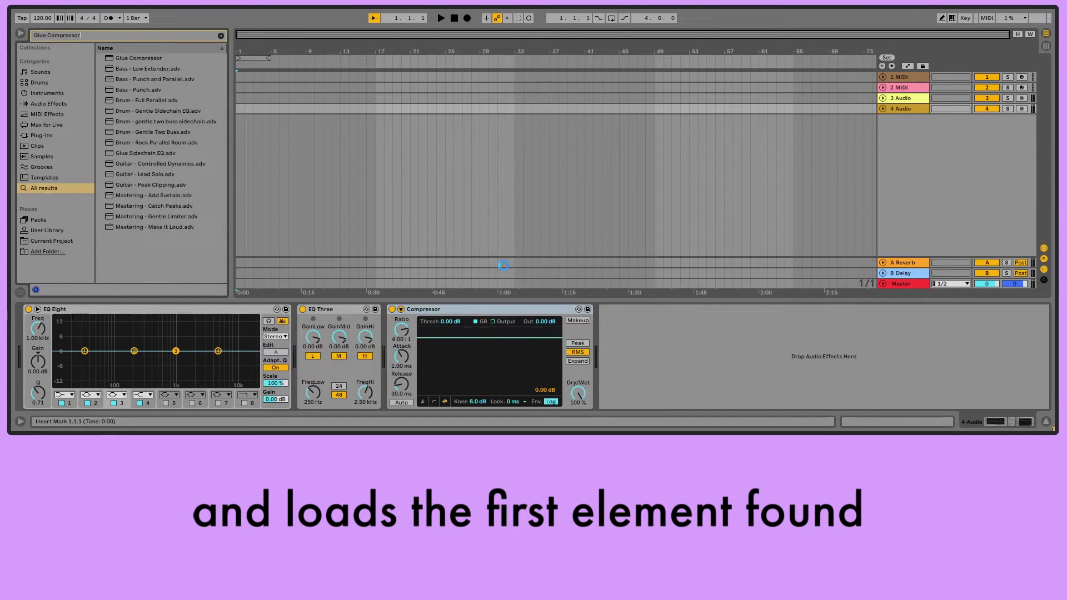
pyautogui.click(565, 264)
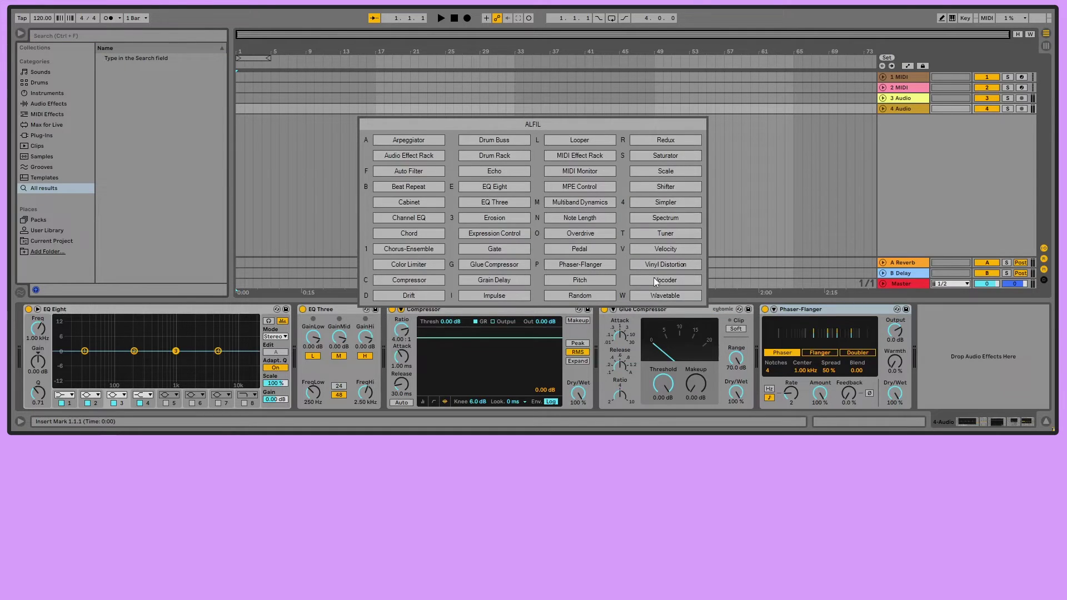
pyautogui.click(654, 280)
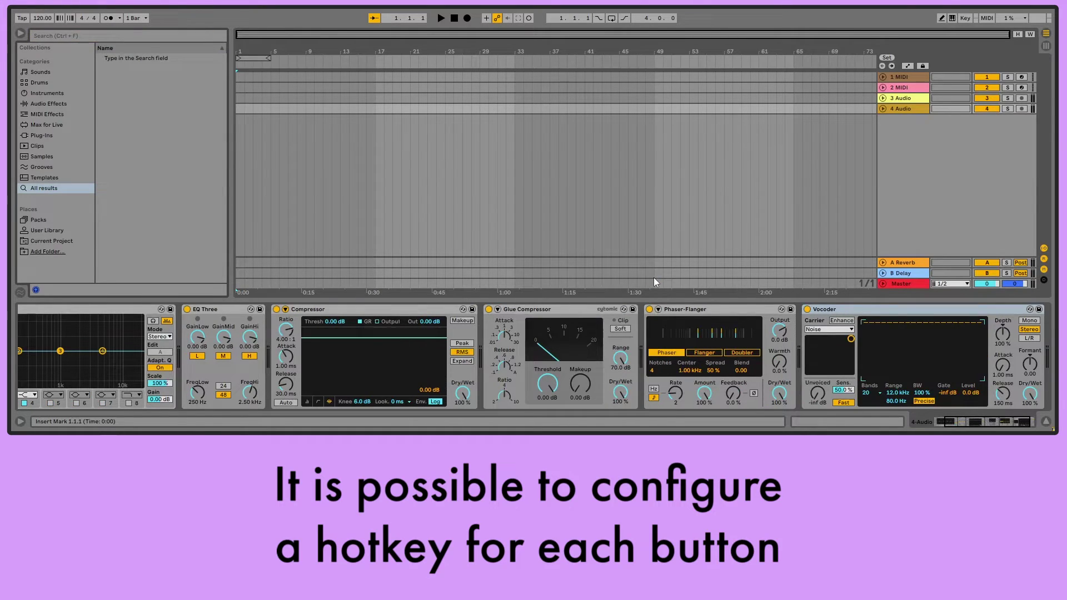
# Select and delete every device on the audio track.
pyautogui.click(579, 312)
pyautogui.hotkey('ctrl', 'a')
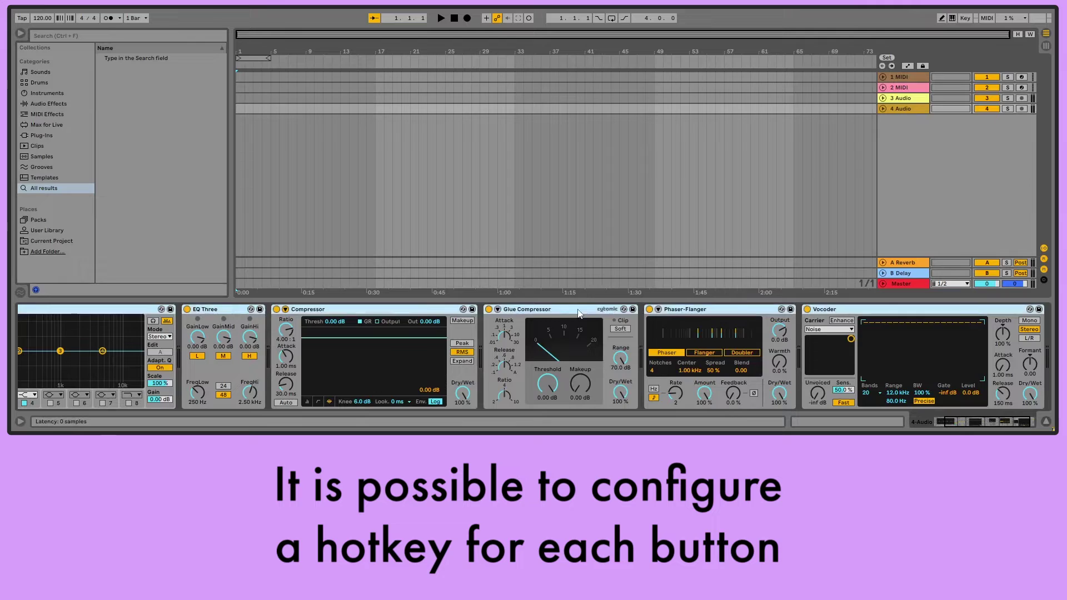
pyautogui.press('Delete')
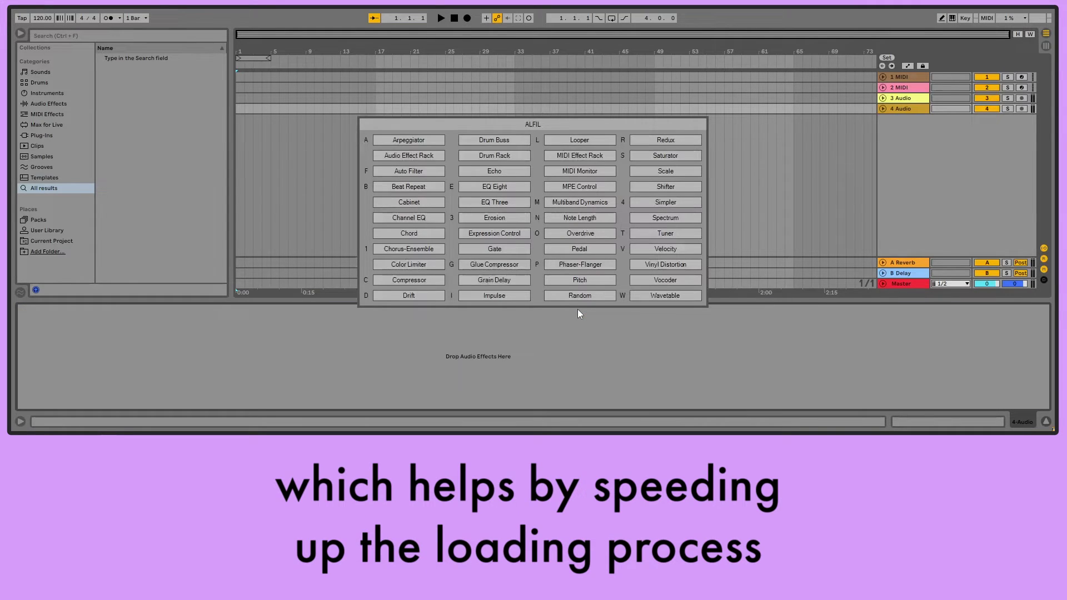
# Load Auto Filter, Compressor, EQ Eight, Glue Compressor, Phaser-Flanger and Multiband Dynamics via ALFIL hotkeys, then clear the search.
pyautogui.press('f')
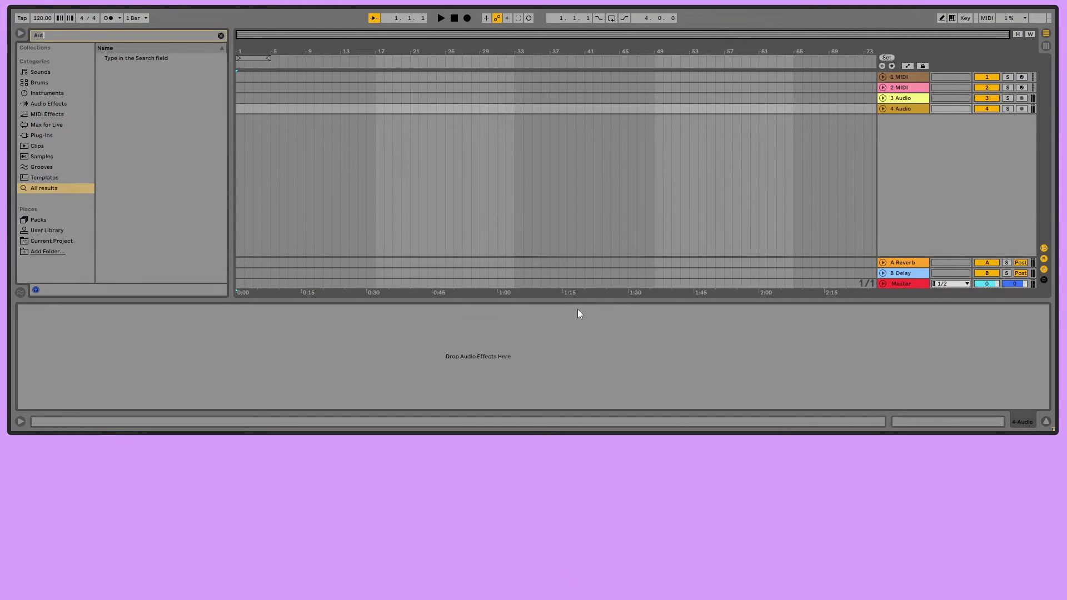
pyautogui.press('c')
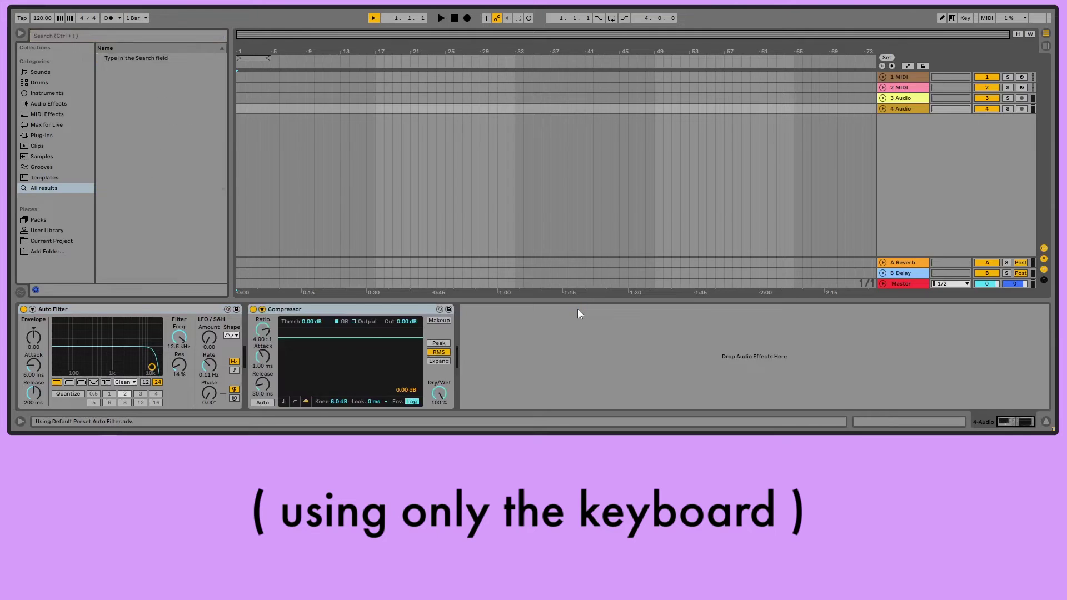
pyautogui.press('e')
pyautogui.press('g')
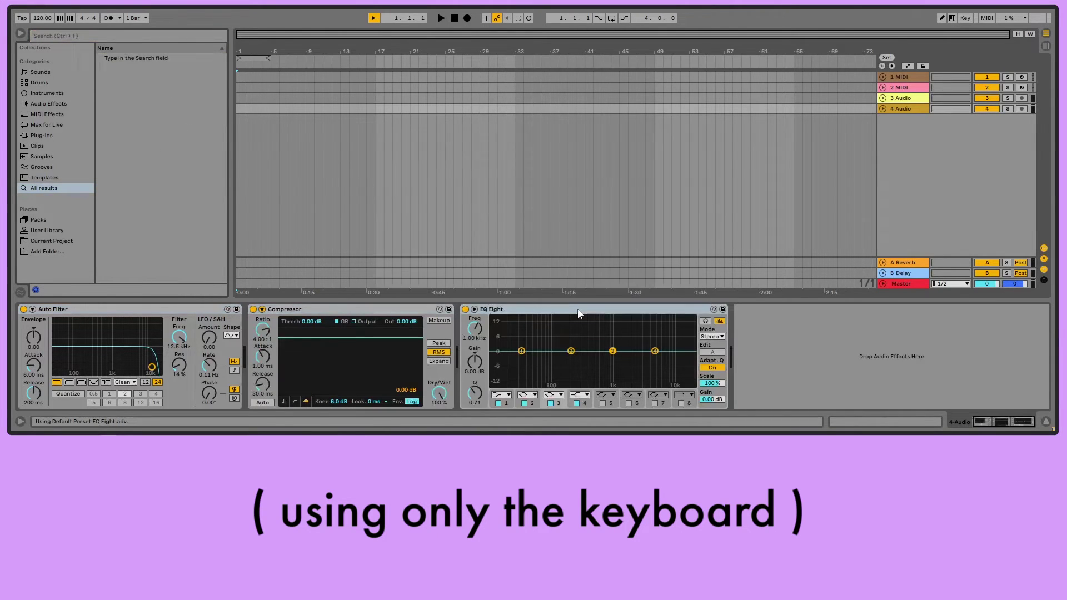
pyautogui.press('p')
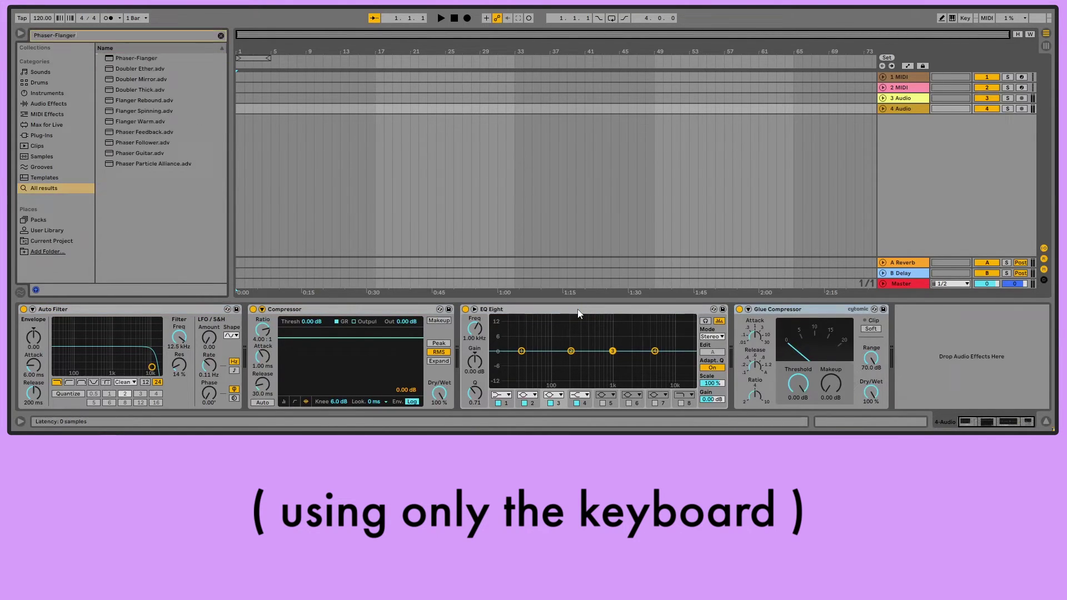
pyautogui.press('m')
pyautogui.press('Escape')
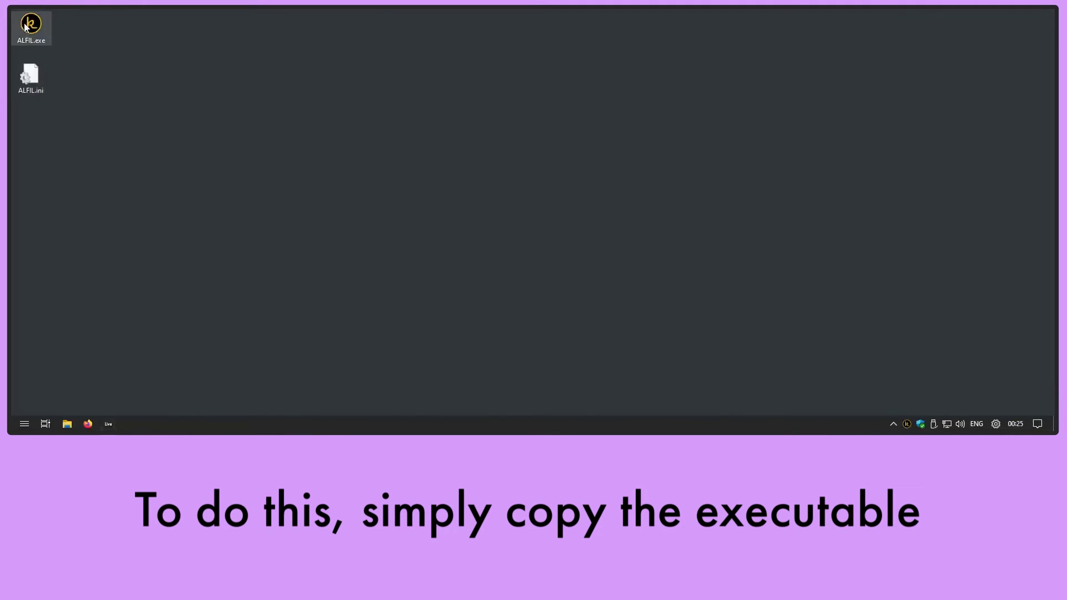
# Copy ALFIL.exe, rename the copy to Effects.exe, and launch it.
pyautogui.moveTo(24, 27); pyautogui.dragTo(31, 121)
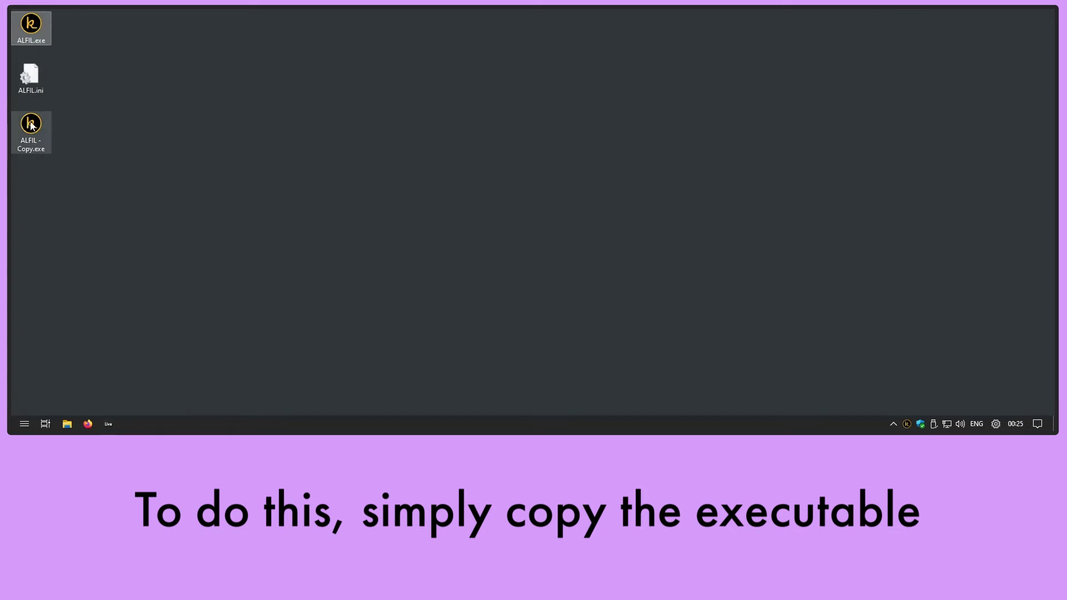
pyautogui.click(31, 125)
pyautogui.press('F2')
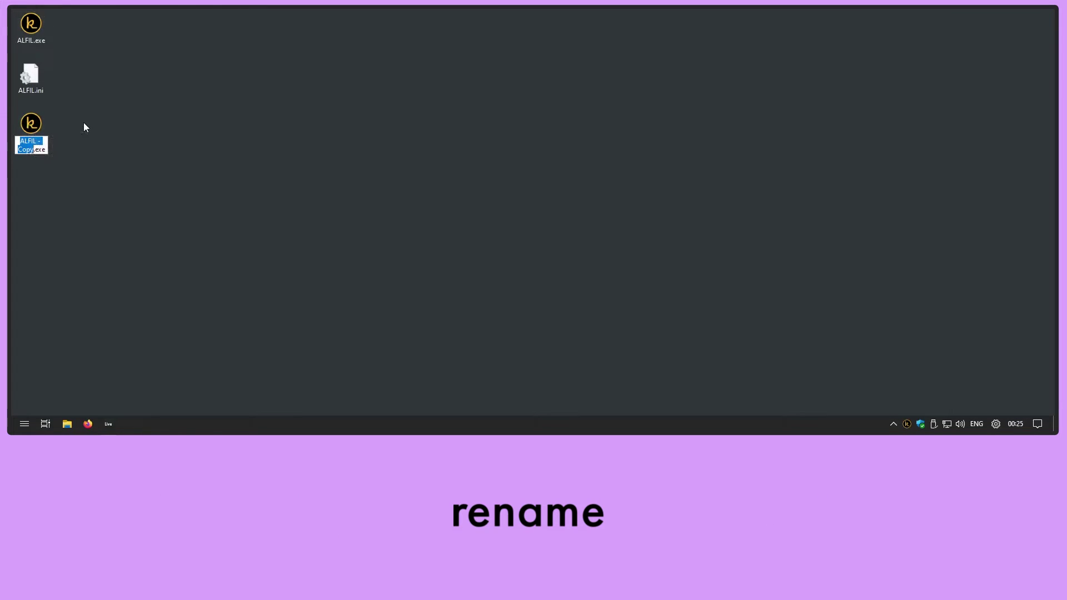
pyautogui.write('Effects')
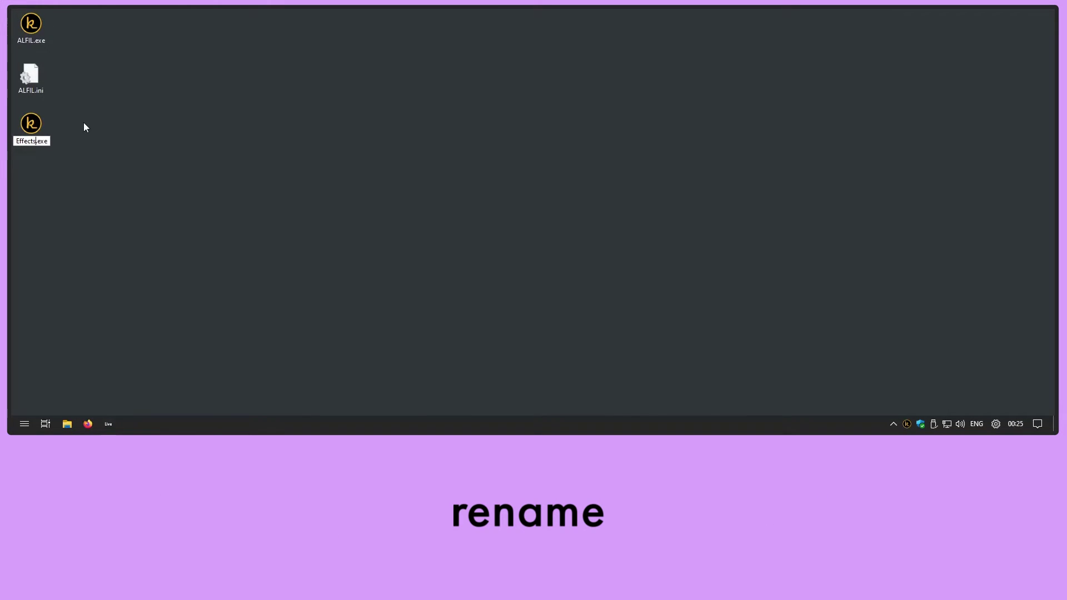
pyautogui.press('Return')
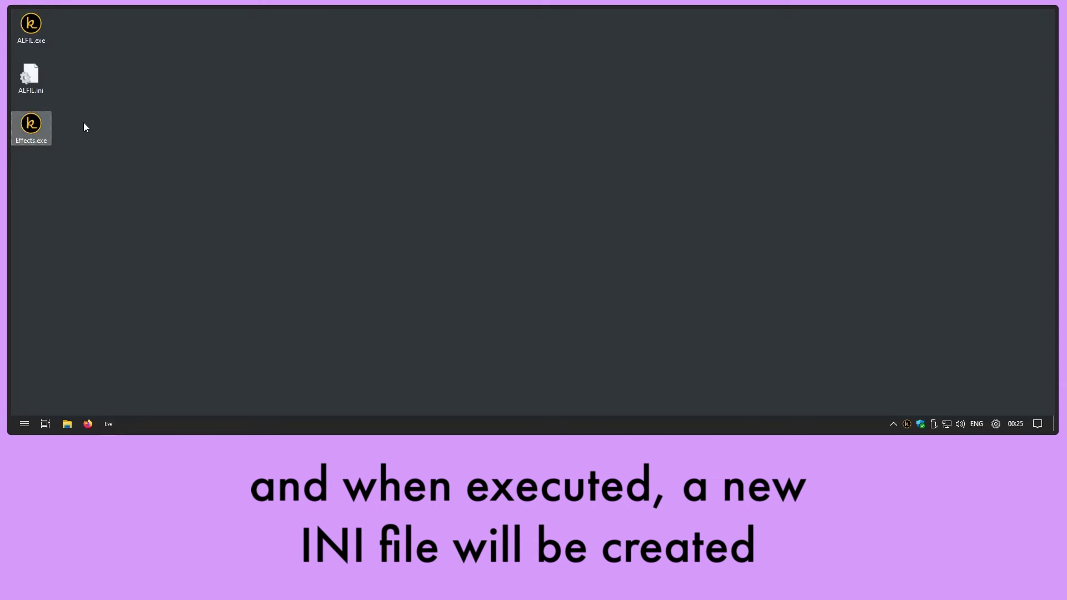
pyautogui.doubleClick(42, 124)
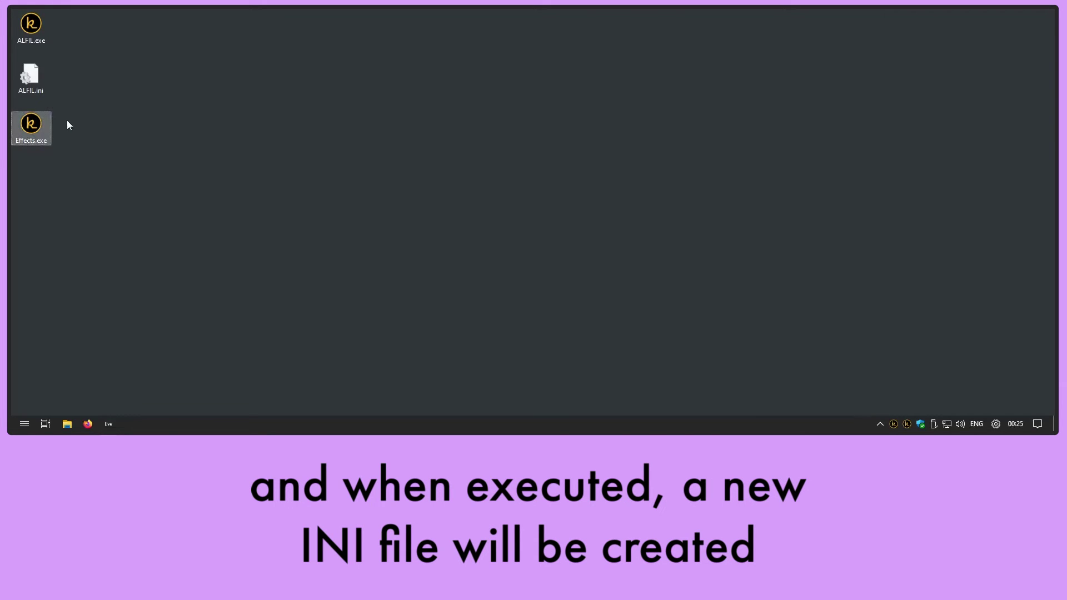